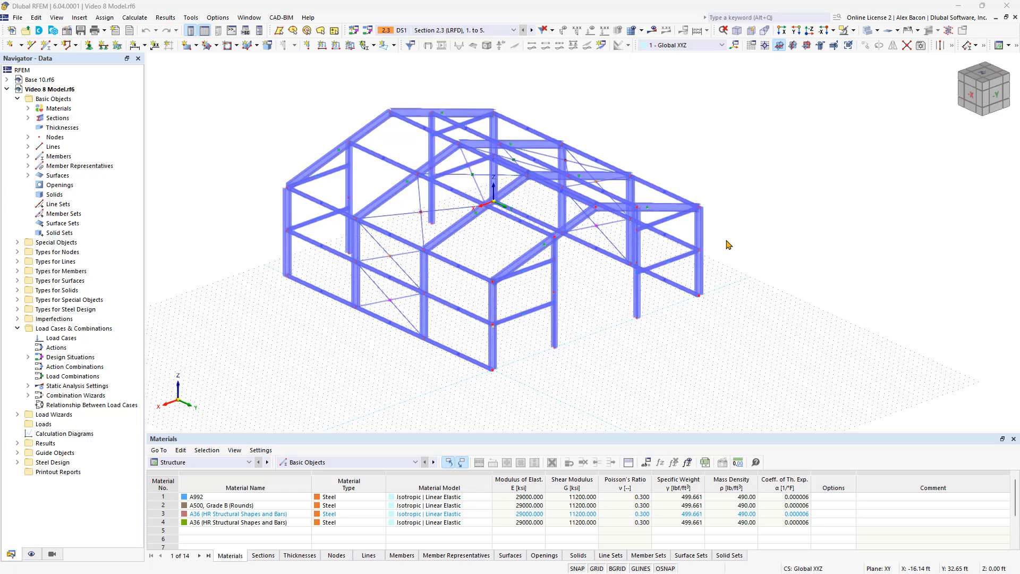
Review the available node types and mesh refinement option for the upper left corner node 16, and leave the node unchanged.
double_click(276, 183)
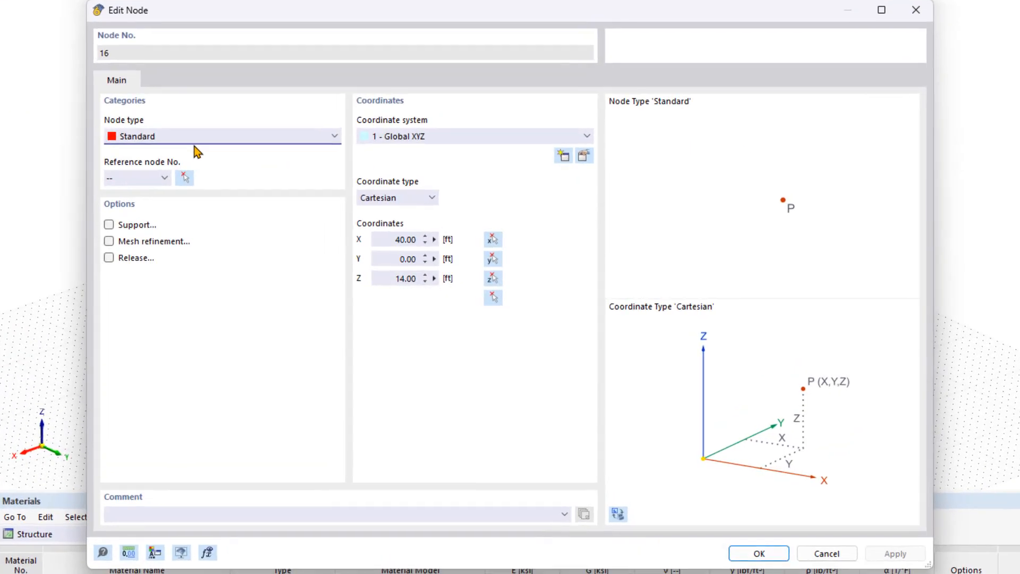
click(303, 141)
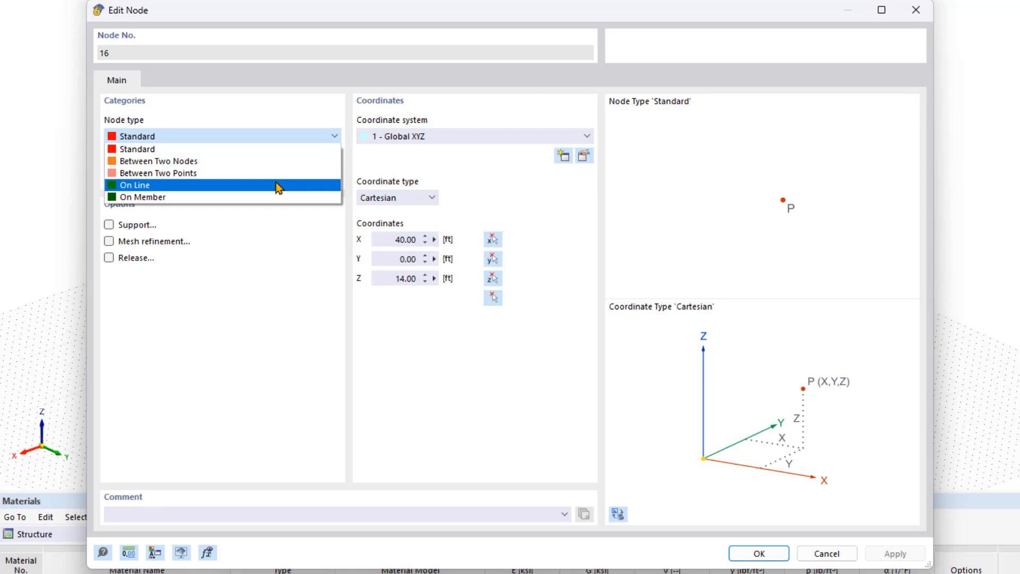
key(Escape)
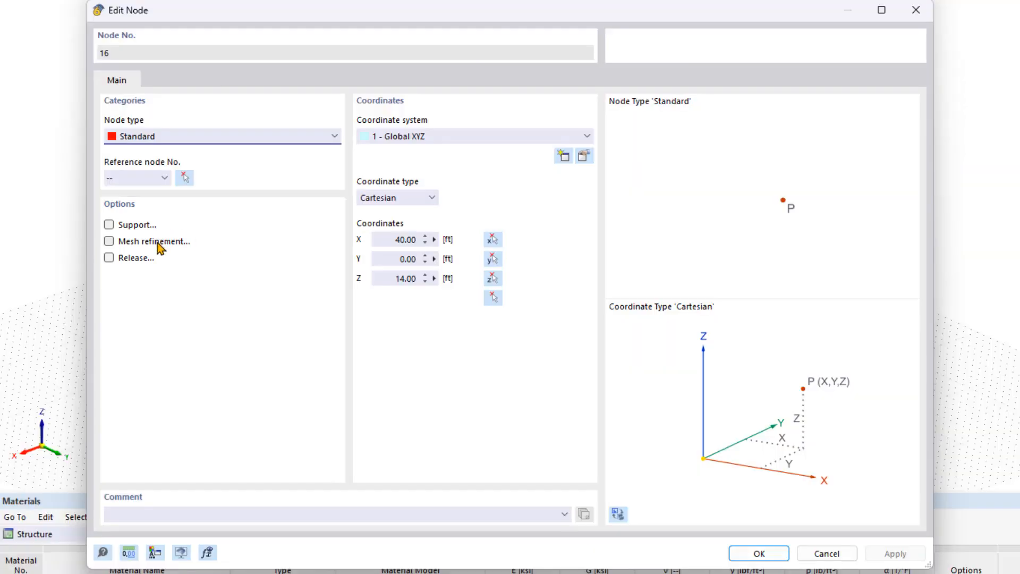
click(160, 241)
click(158, 242)
click(177, 85)
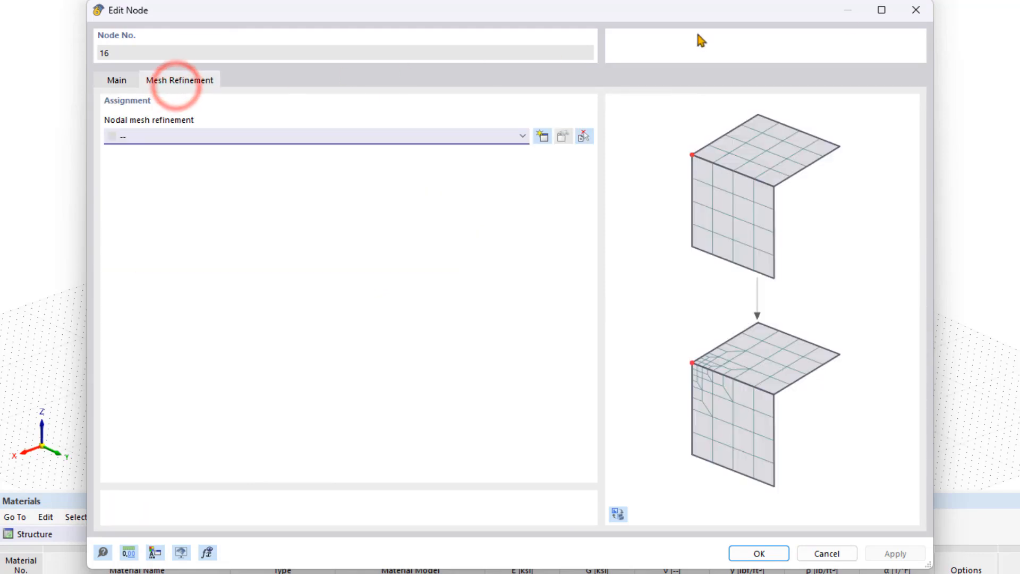
click(923, 16)
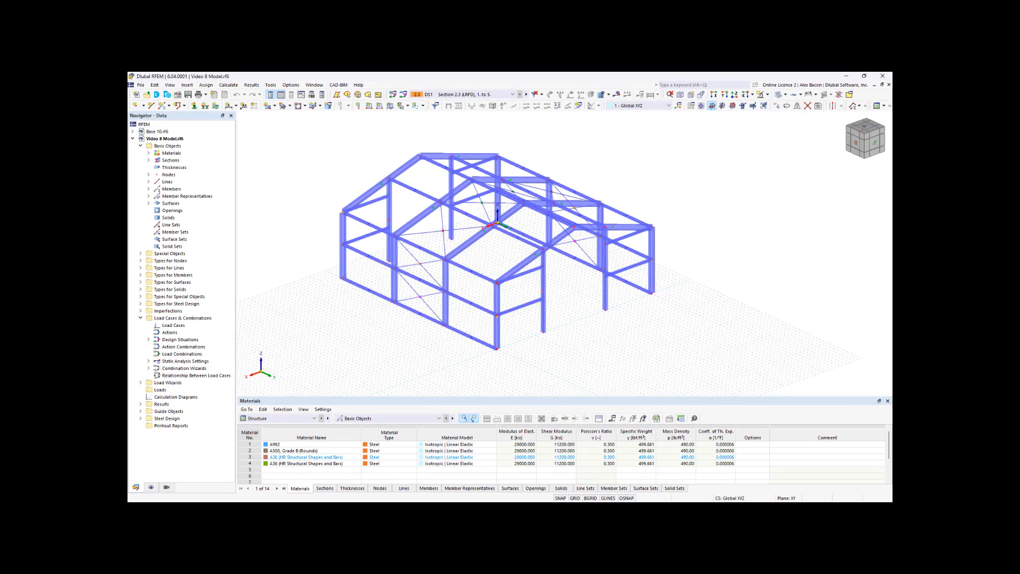
Open the nodal support assignment for node 16 and preview support types 2 and 3.
click(195, 106)
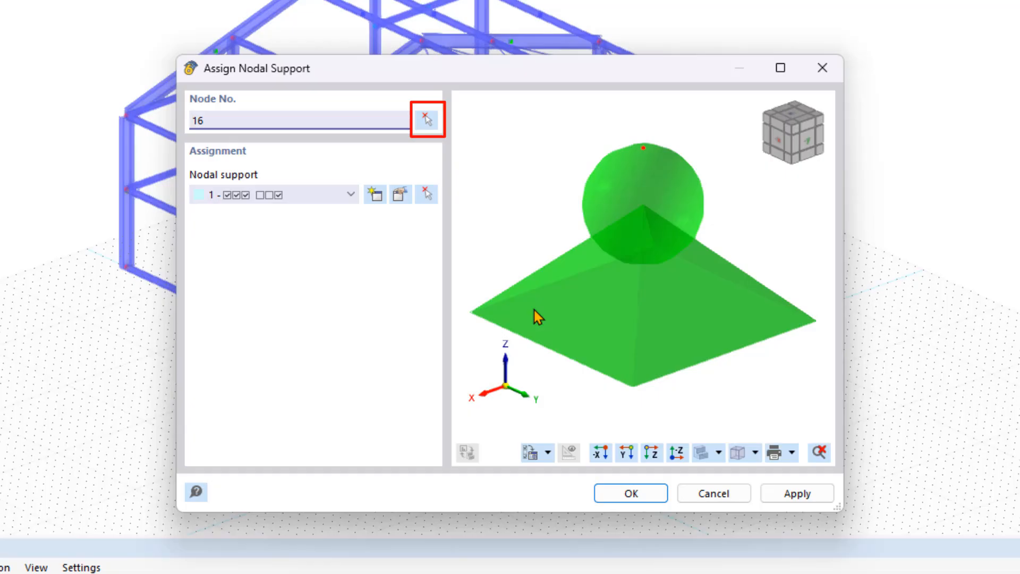
key(Tab)
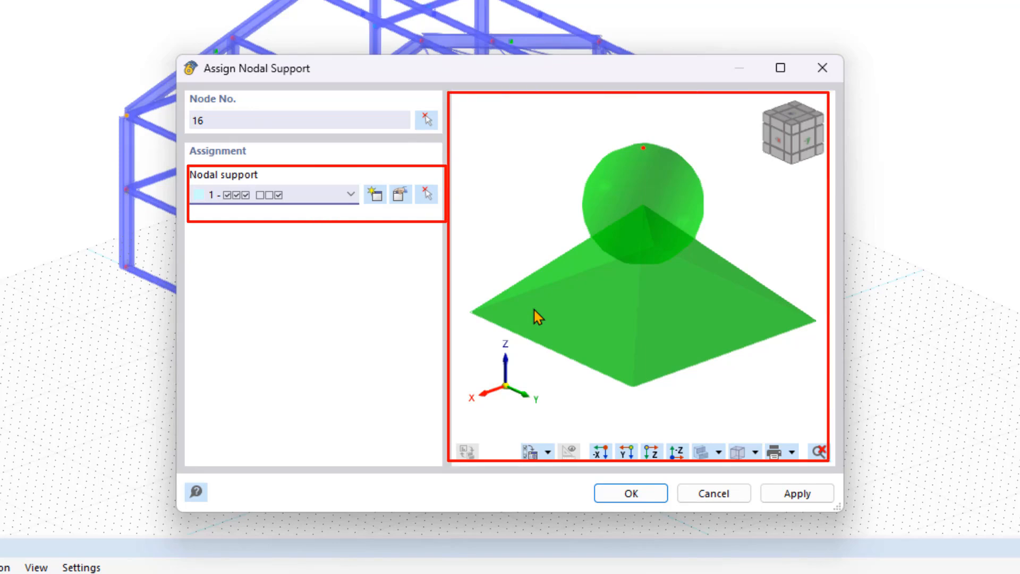
click(322, 197)
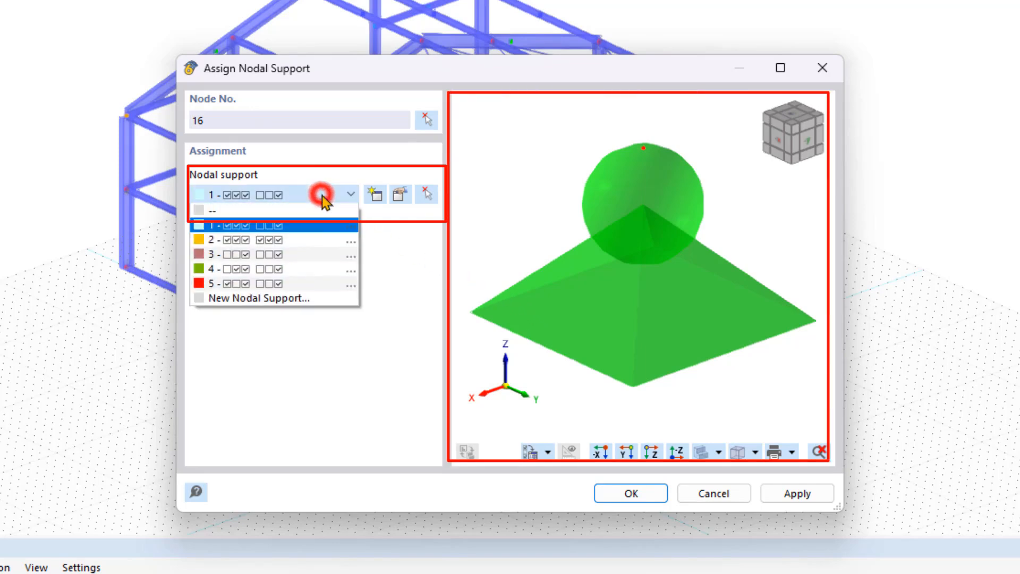
click(315, 232)
click(321, 199)
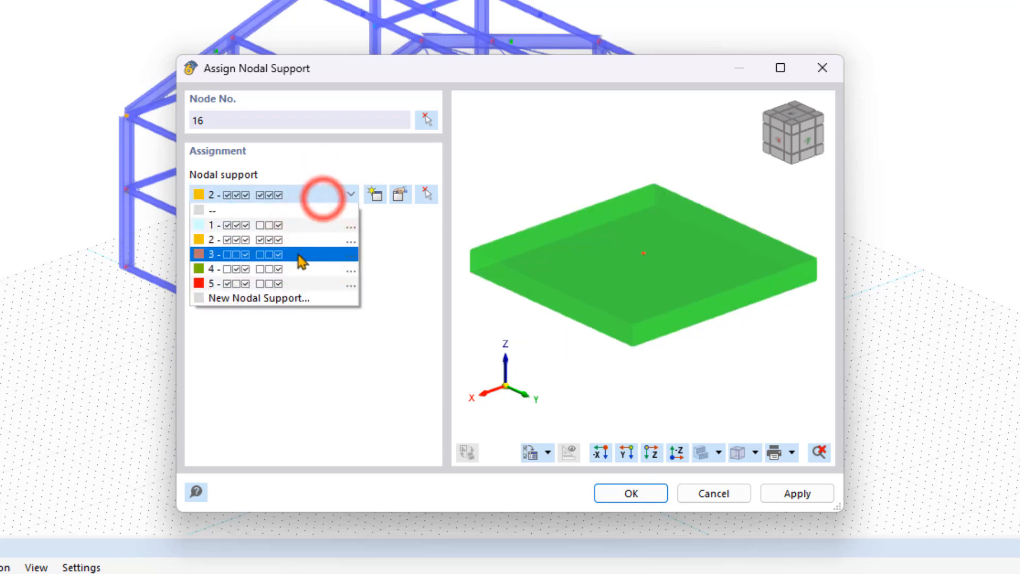
click(300, 257)
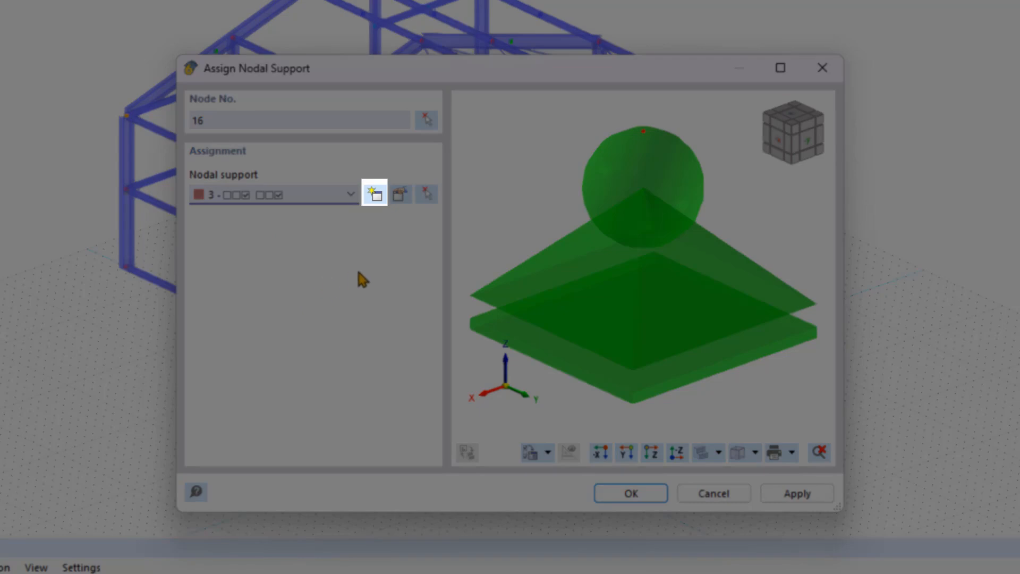
Try defining a new nodal support for node 16 with the uZ nonlinearity set to Failure if negative Pz.
click(384, 202)
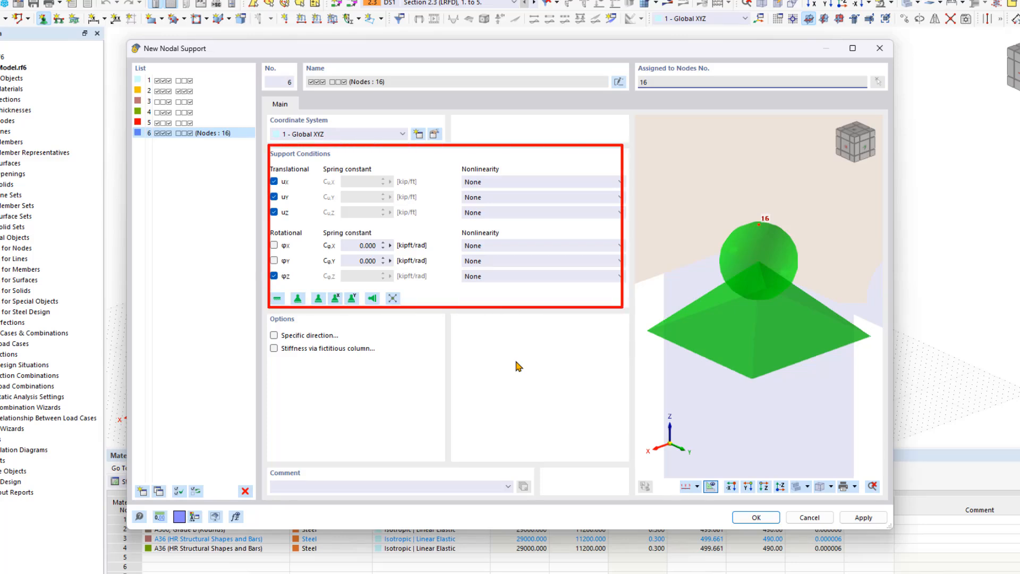
click(533, 213)
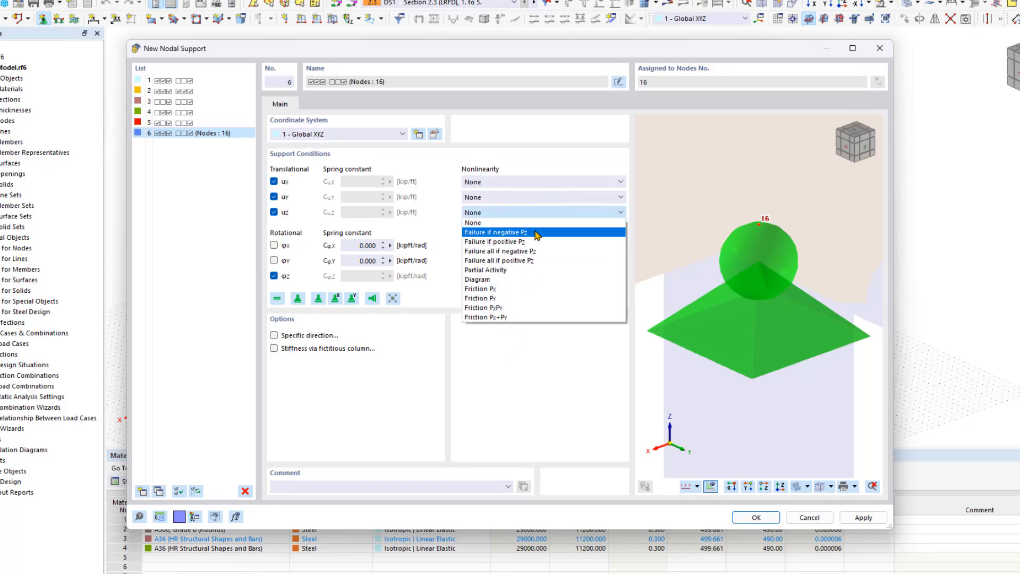
click(535, 232)
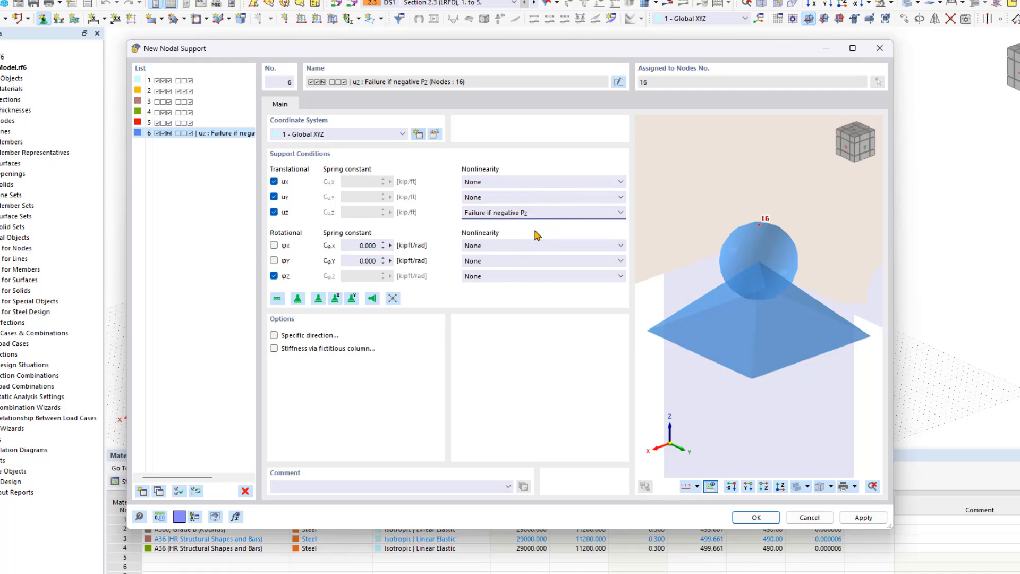
click(879, 48)
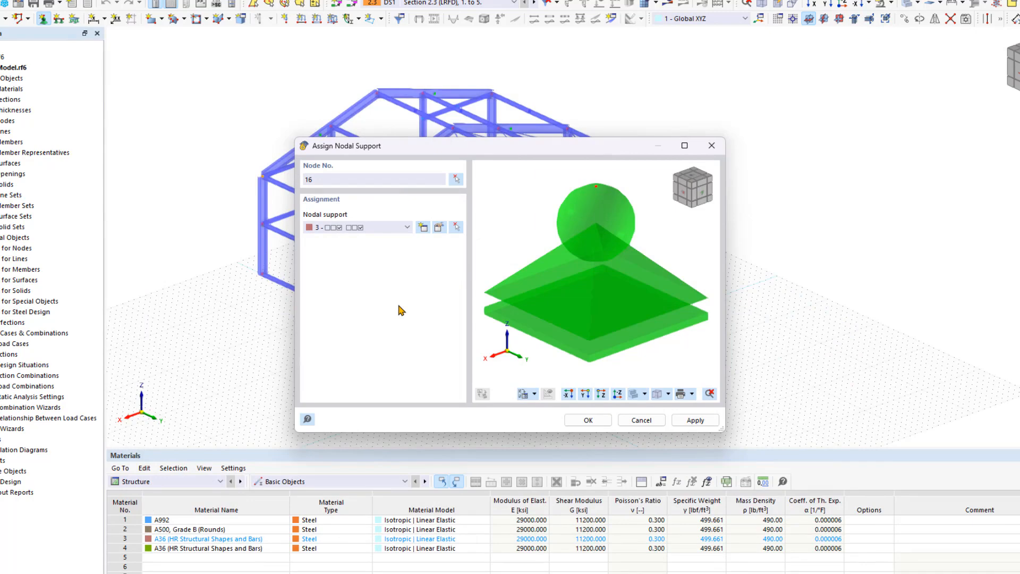
Assign nodal support type 1 to node 16.
click(353, 227)
click(351, 238)
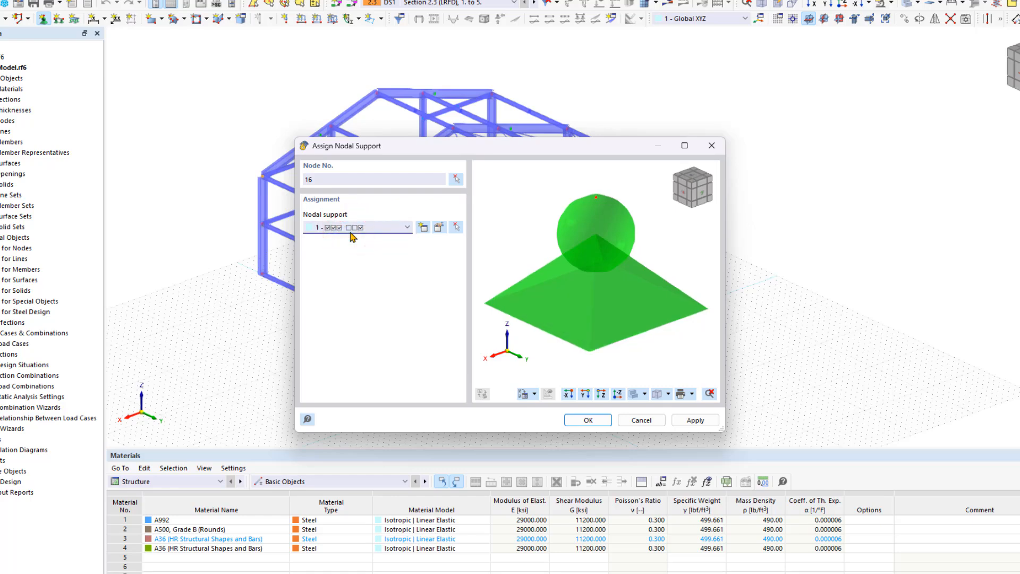
click(590, 421)
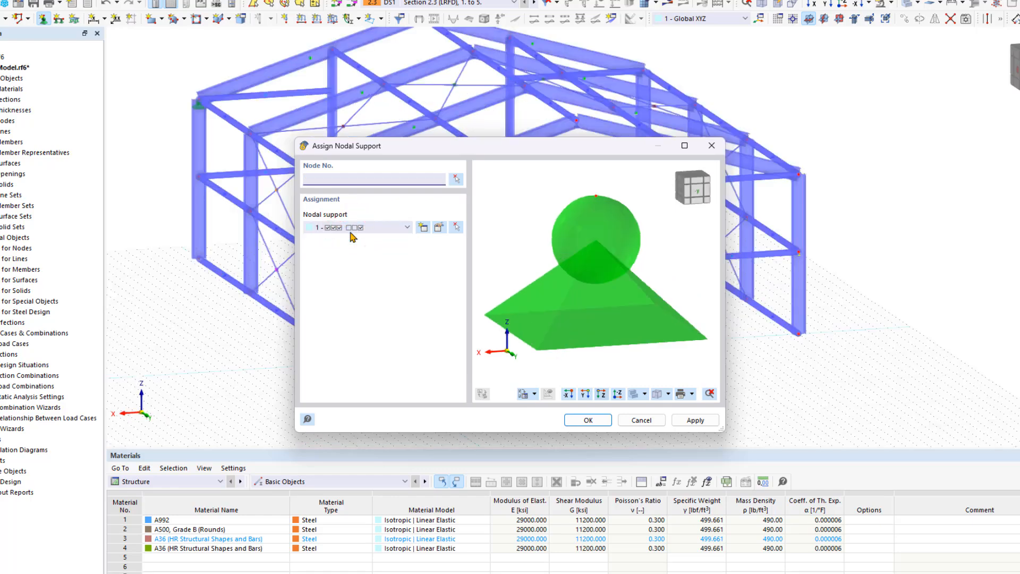
Assign nodal support type 1 to all column base nodes at ground level, using a front view of the frame.
click(594, 420)
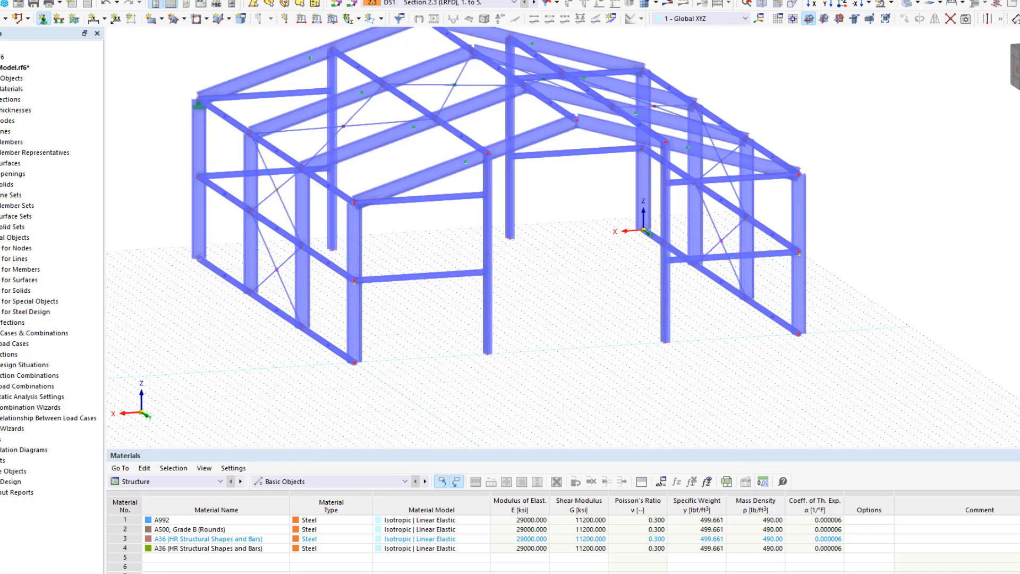
ctrl+middle_drag(745, 223, 669, 200)
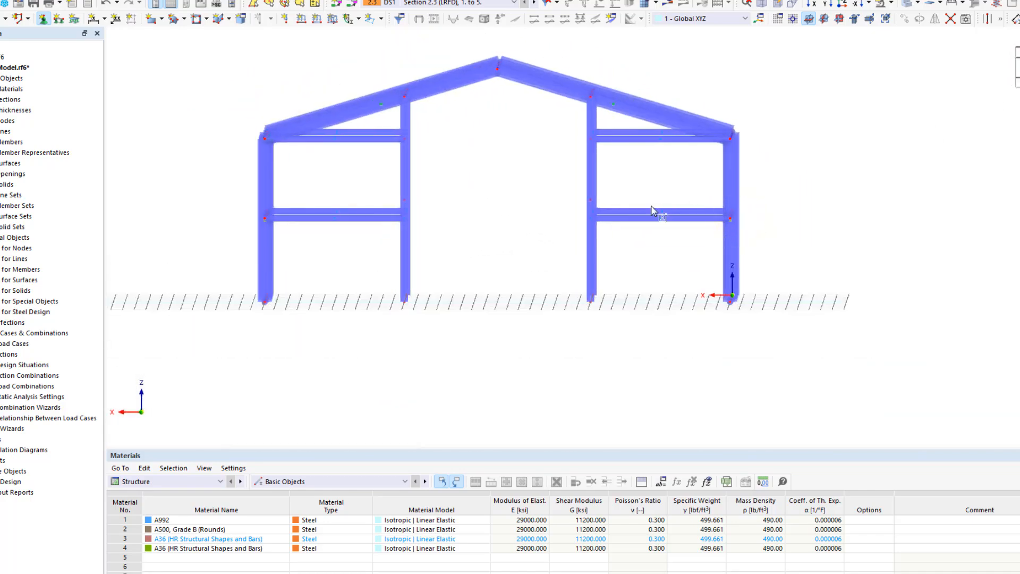
drag(231, 329, 775, 287)
ctrl+middle_drag(529, 247, 446, 294)
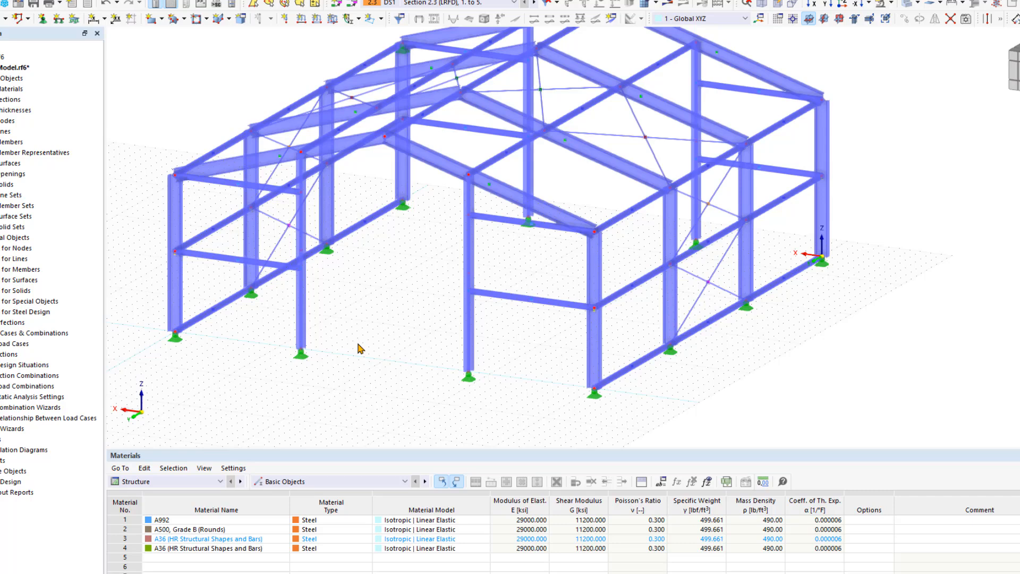
Enlarge the displayed nodal support symbols in the model.
right_click(301, 353)
drag(340, 176, 346, 175)
click(392, 385)
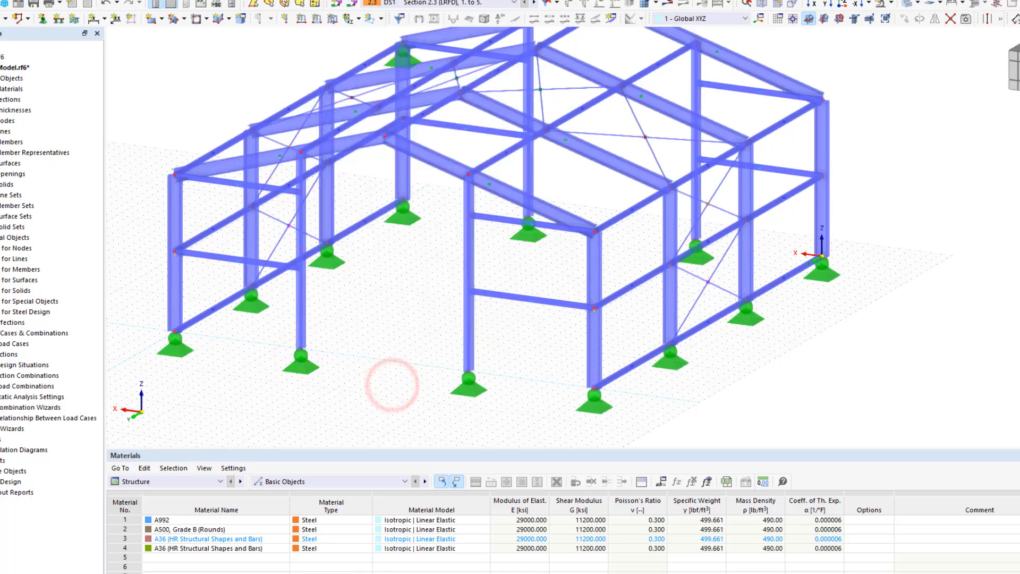
Use the generated visibilities of members by section to show only the section 8 - ROUND 0.750/H members.
scroll(385, 354, down, 3)
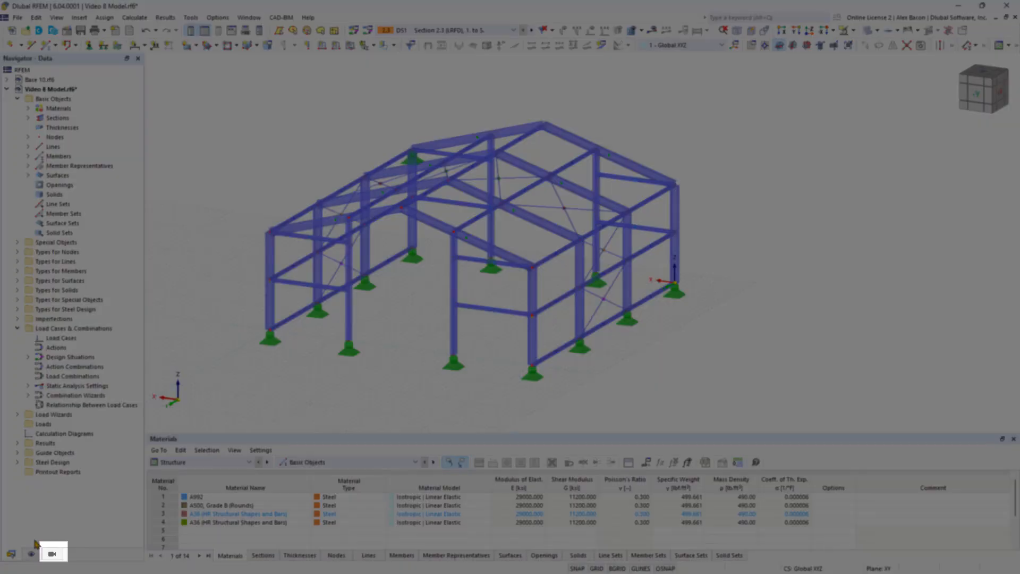
click(53, 554)
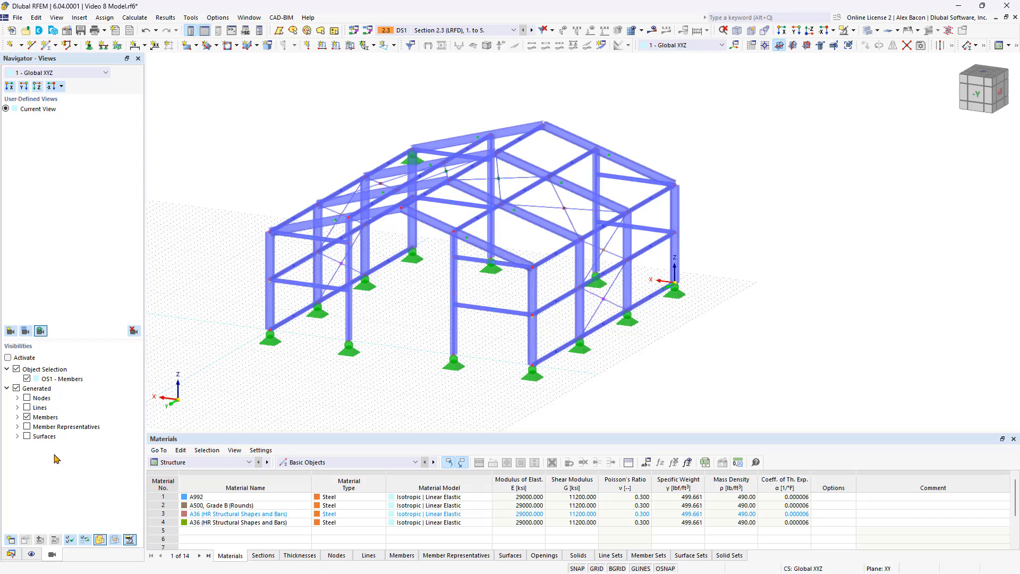
click(18, 417)
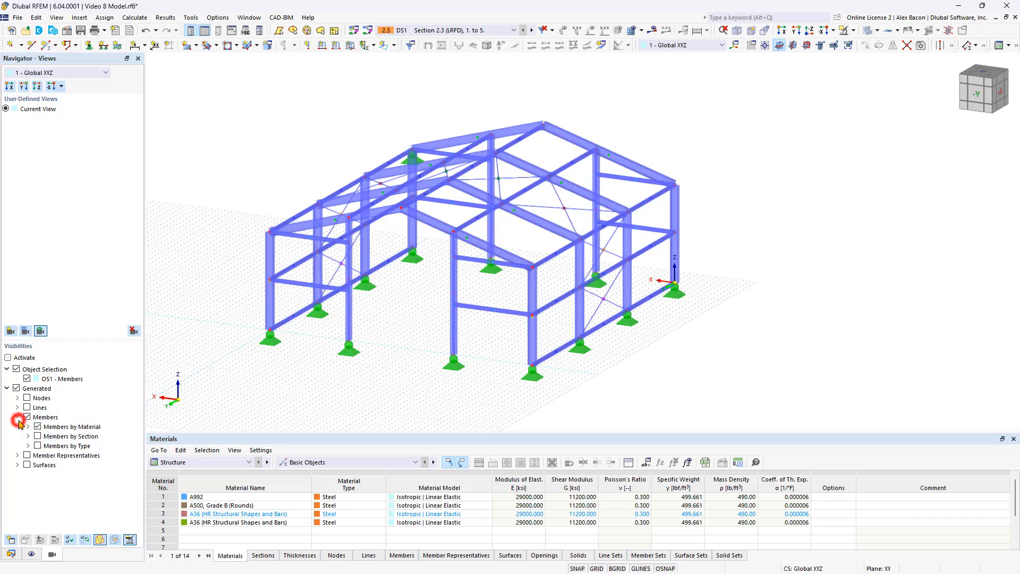
click(29, 435)
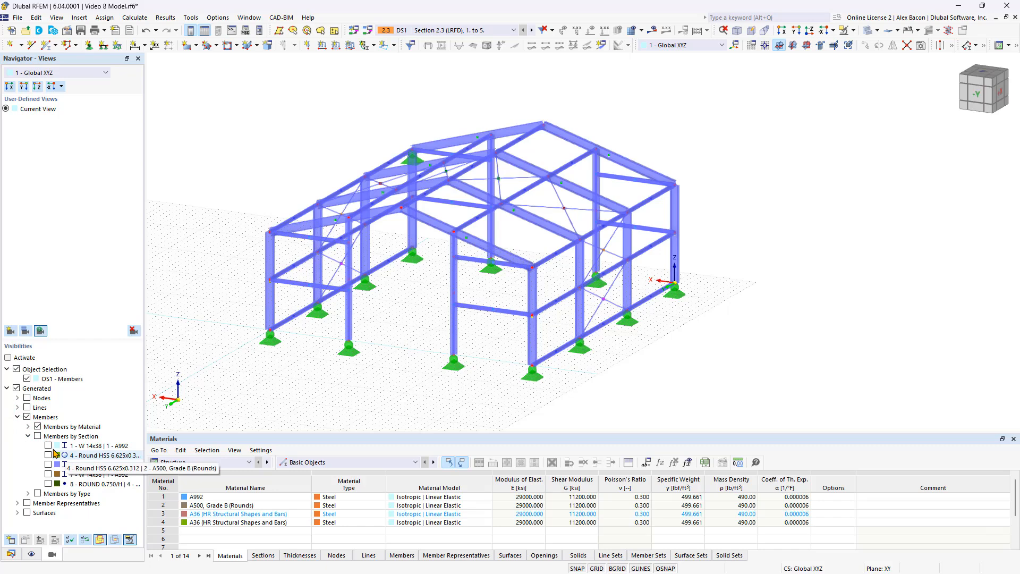
click(48, 455)
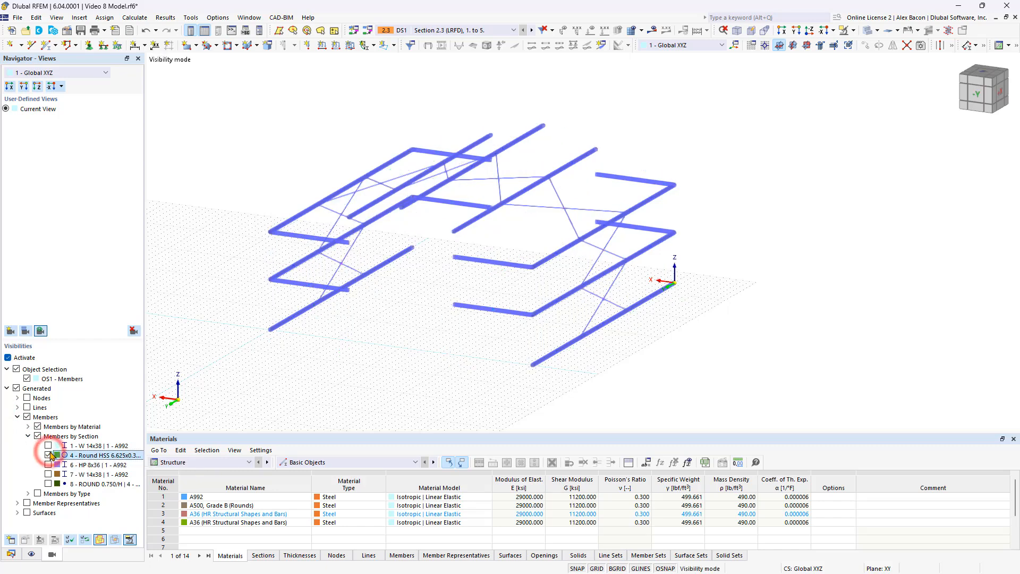
click(48, 455)
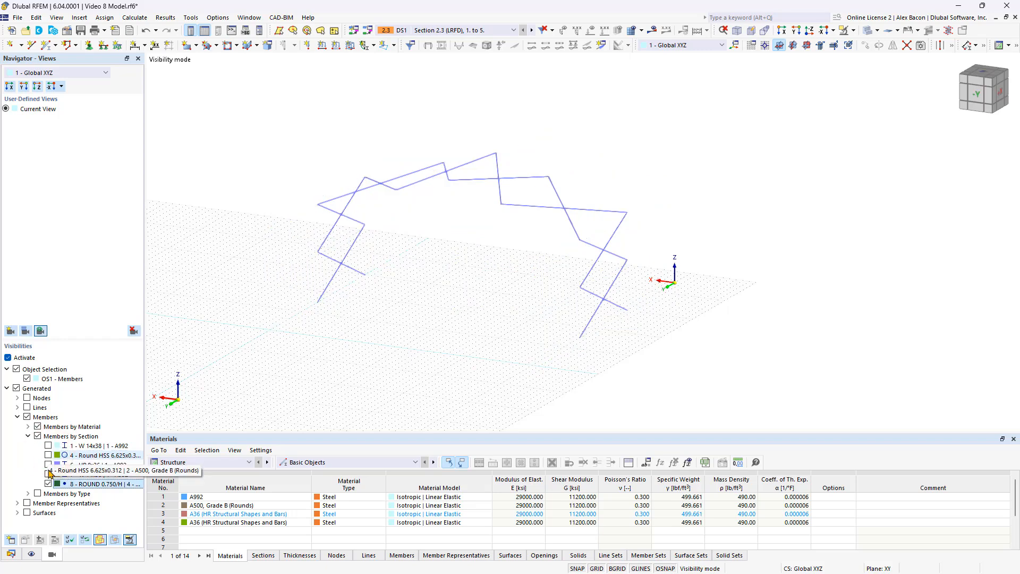
Show the hidden objects in the background, and turn that background display off again.
right_click(455, 286)
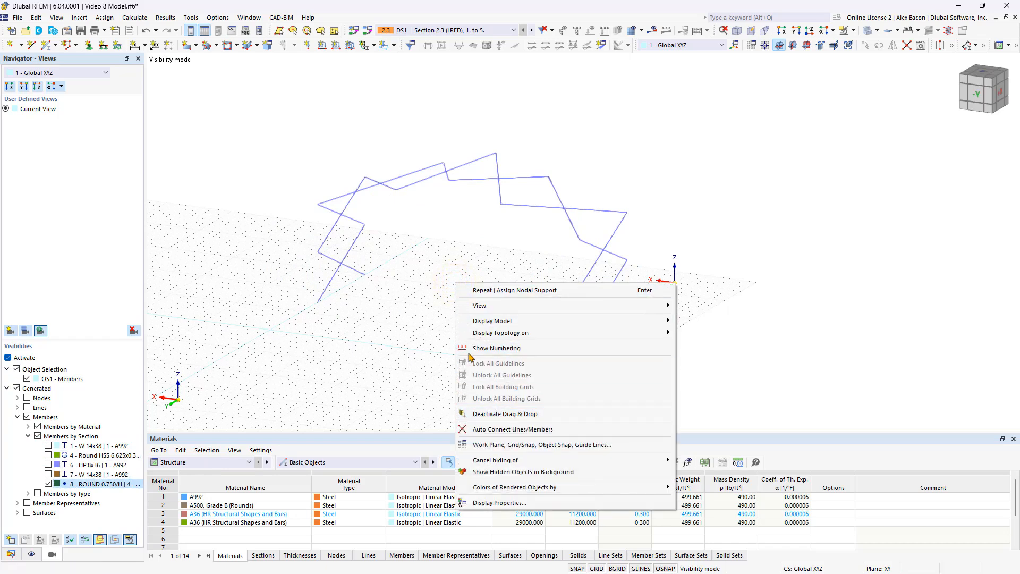
click(490, 471)
right_click(410, 318)
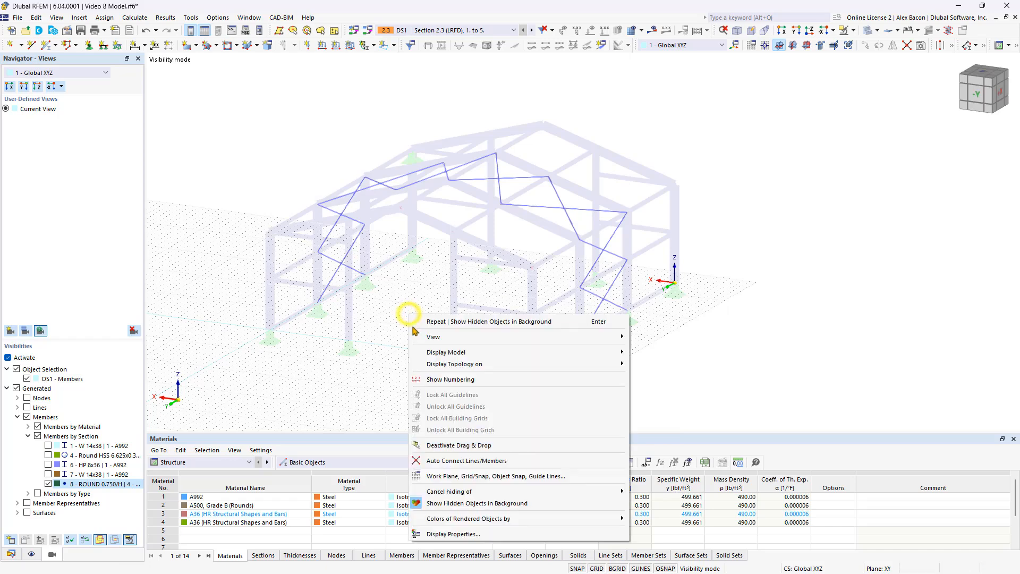
click(462, 502)
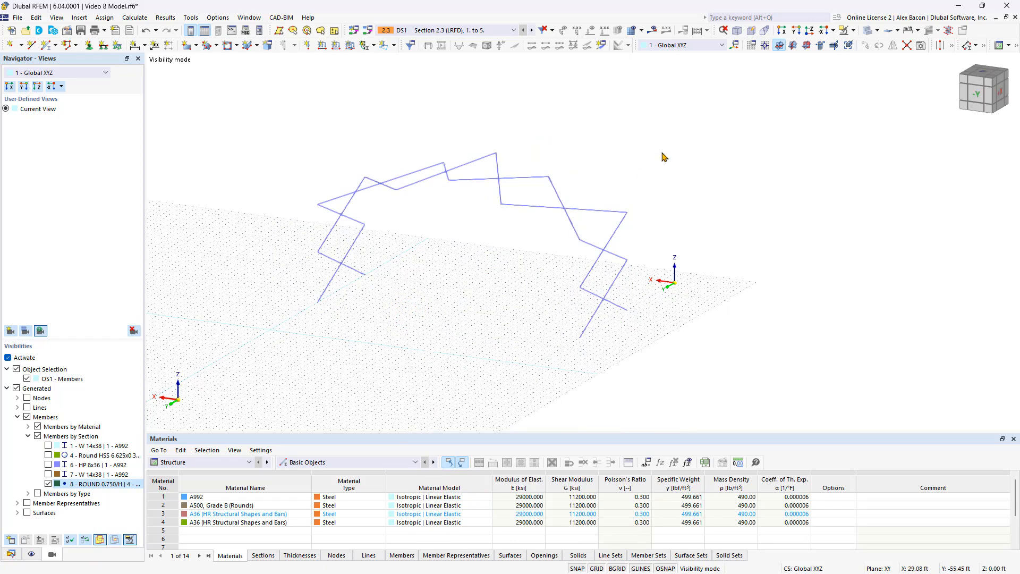
Select all the isolated round-bar bracing members and deactivate the visibility filter.
drag(698, 121, 274, 395)
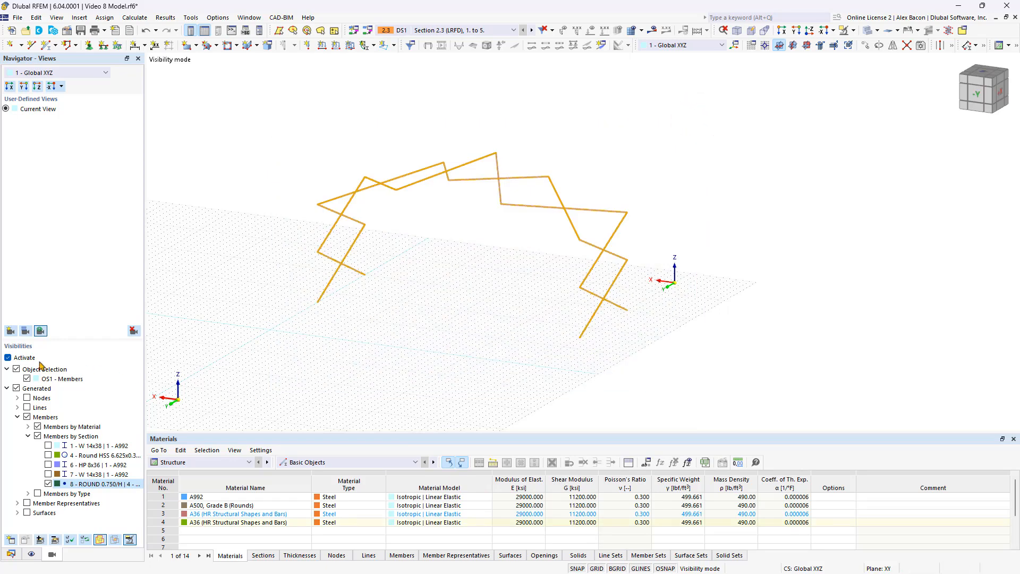
click(8, 358)
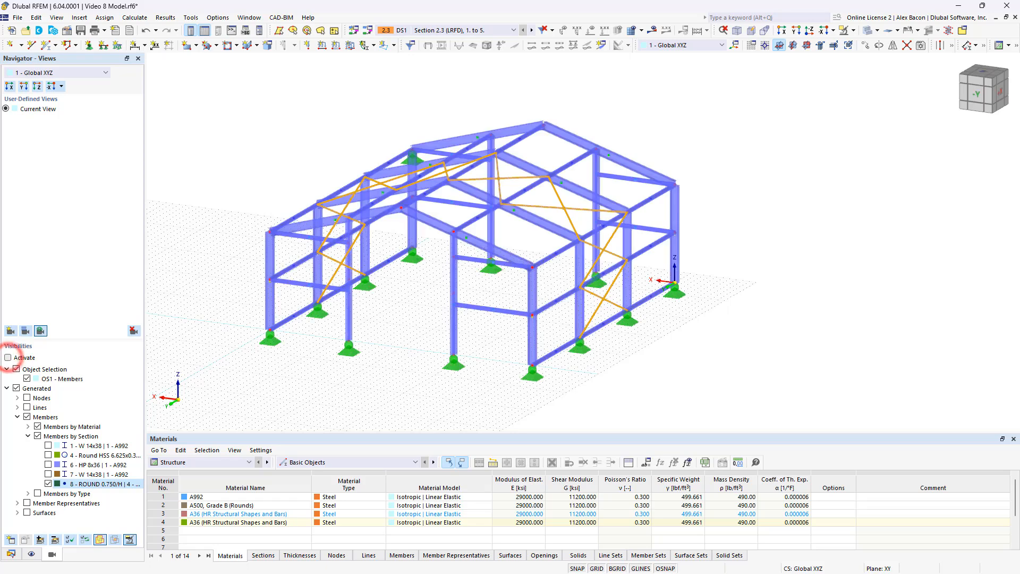